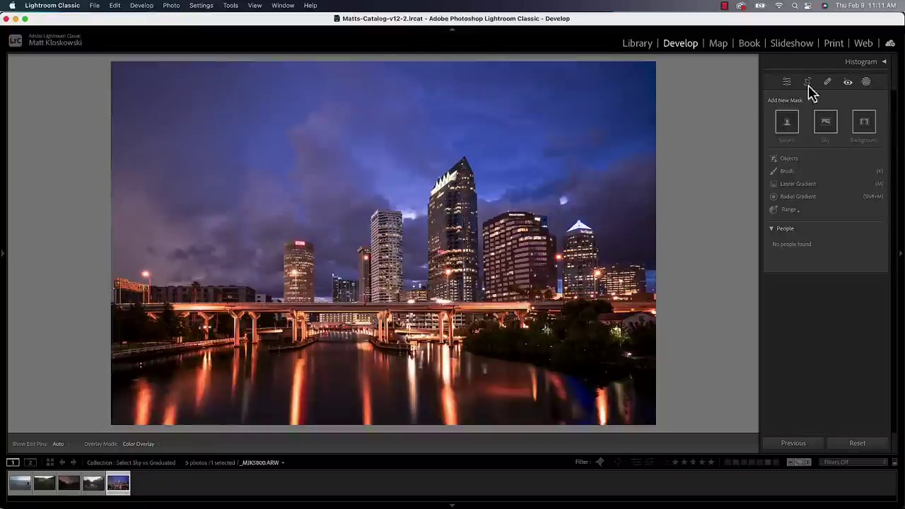
Apply Filter > Camera Raw Filter to the hummingbird photo in Photoshop and show its Masking options.
{"action": "left_click", "coordinate": [787, 82]}
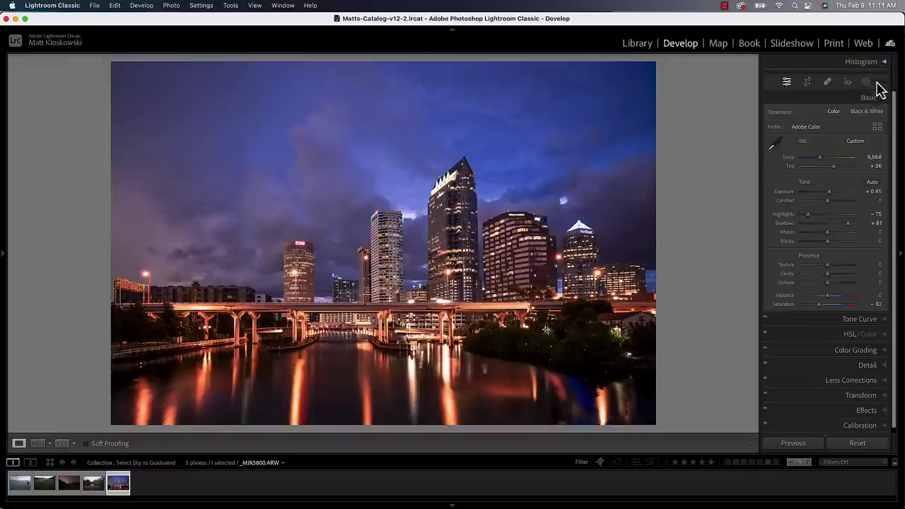
{"action": "left_click", "coordinate": [866, 82]}
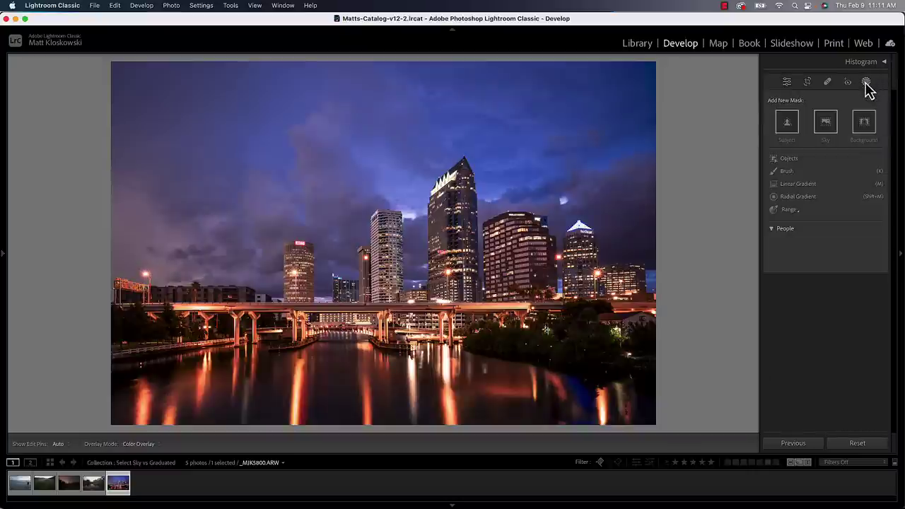
{"action": "key", "text": "super+Tab"}
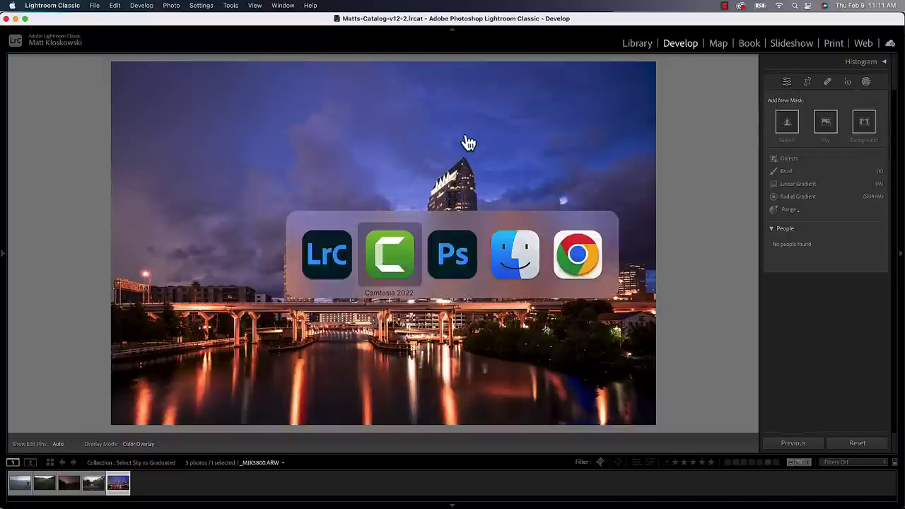
{"action": "left_click", "coordinate": [466, 251]}
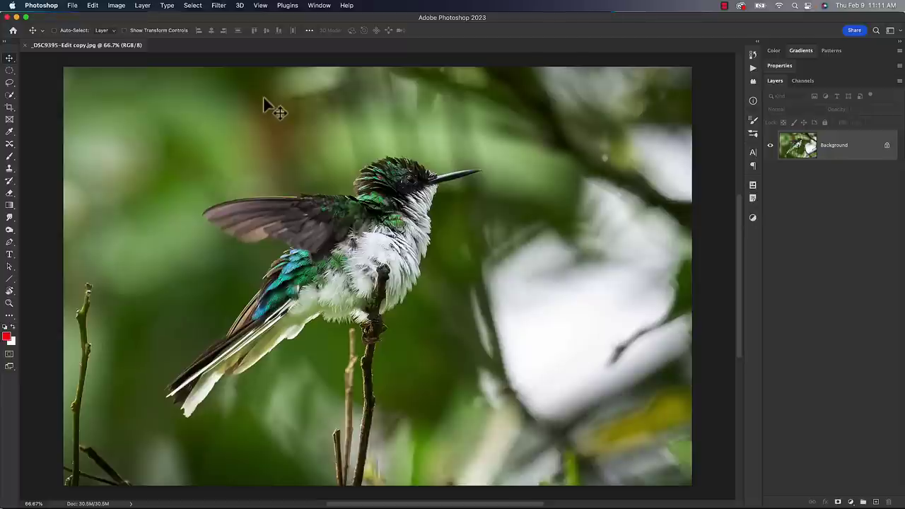
{"action": "left_click", "coordinate": [219, 7]}
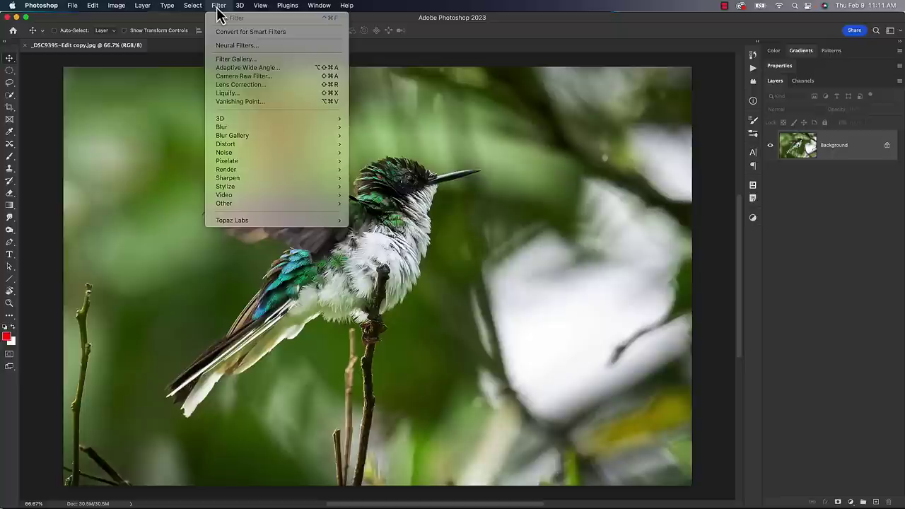
{"action": "left_click", "coordinate": [271, 77]}
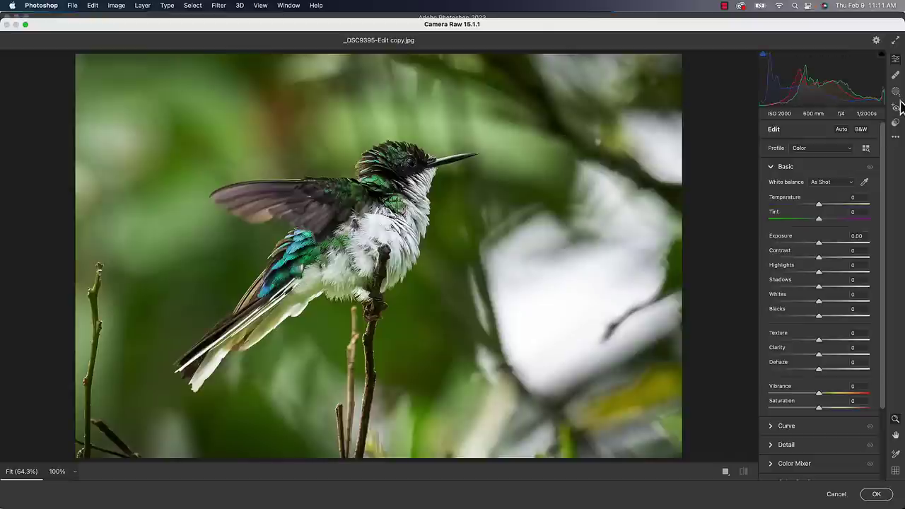
{"action": "left_click", "coordinate": [895, 93]}
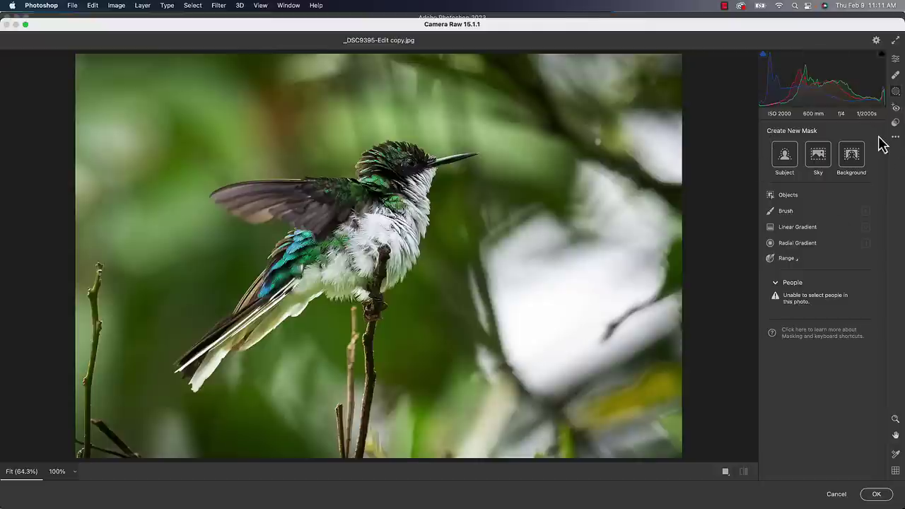
{"action": "key", "text": "super+Tab"}
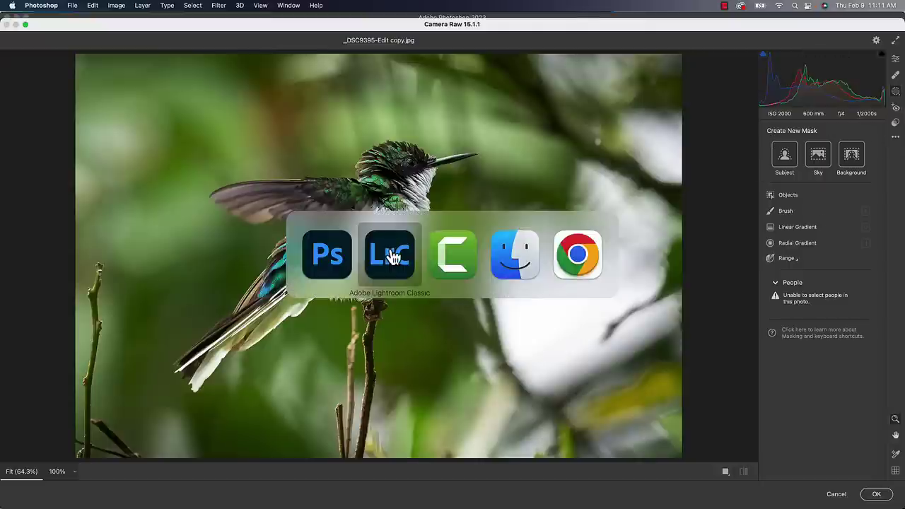
Select the skyline's sky and set its mask to Exposure 0.02, Highlights −6, Saturation 7.
{"action": "left_click", "coordinate": [389, 256]}
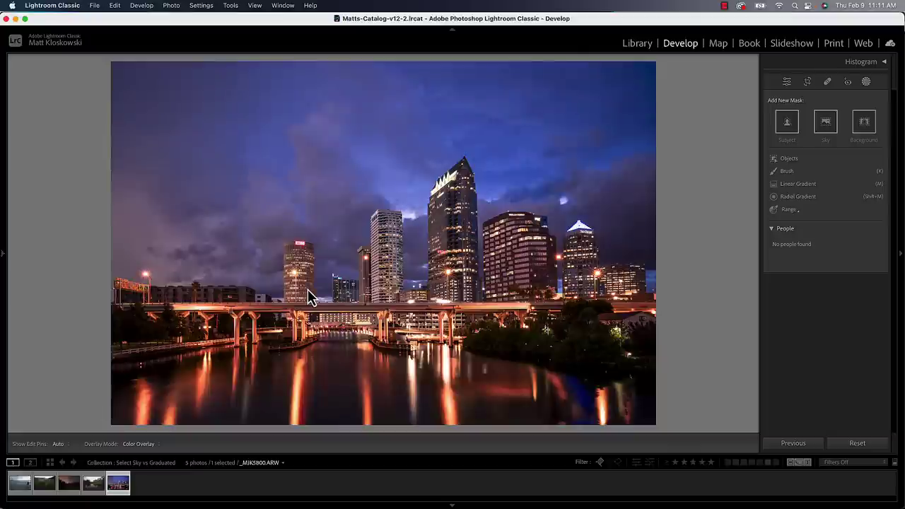
{"action": "left_click", "coordinate": [825, 127]}
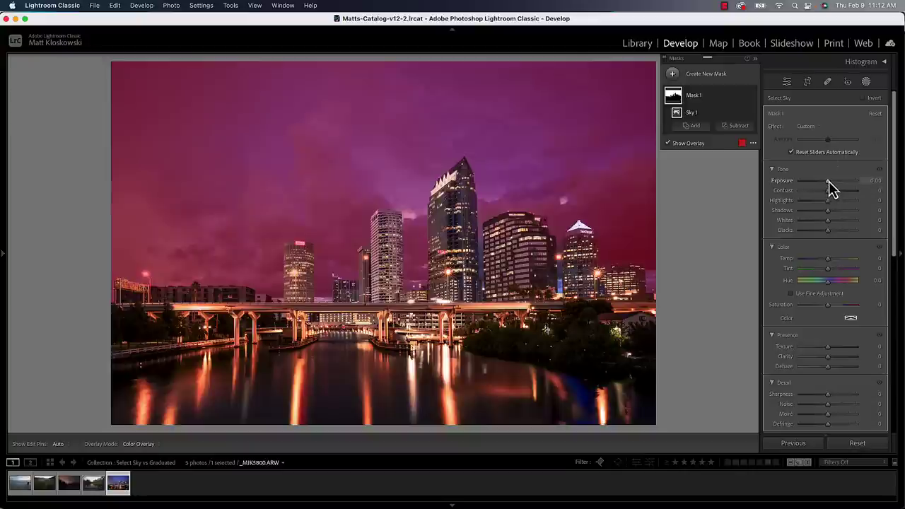
{"action": "mouse_move", "coordinate": [829, 181]}
{"action": "left_mouse_down"}
{"action": "mouse_move", "coordinate": [828, 201]}
{"action": "mouse_move", "coordinate": [826, 182]}
{"action": "left_mouse_up"}
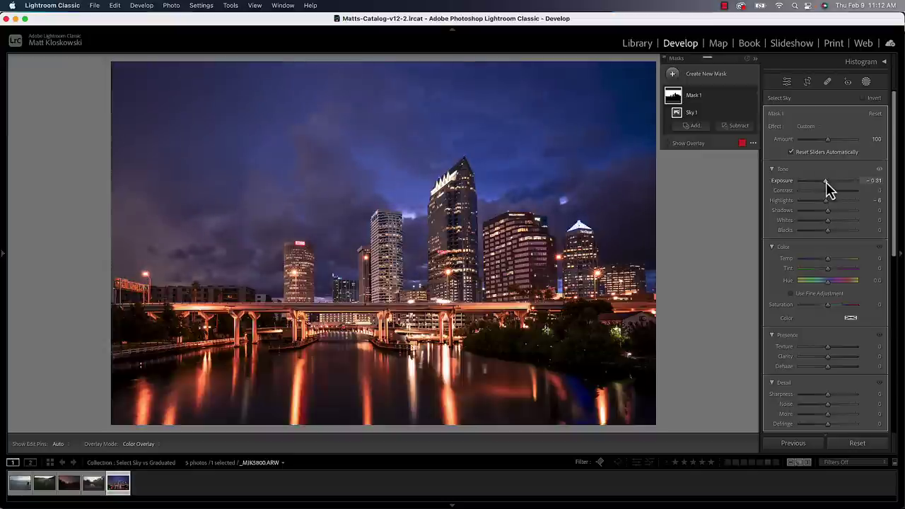
{"action": "left_click_drag", "start_coordinate": [833, 304], "coordinate": [830, 306]}
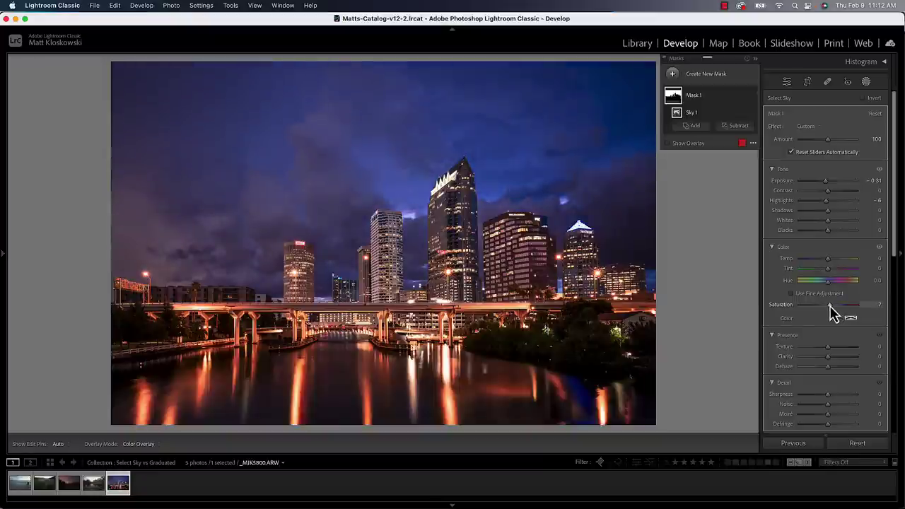
{"action": "left_click_drag", "start_coordinate": [828, 182], "coordinate": [831, 183]}
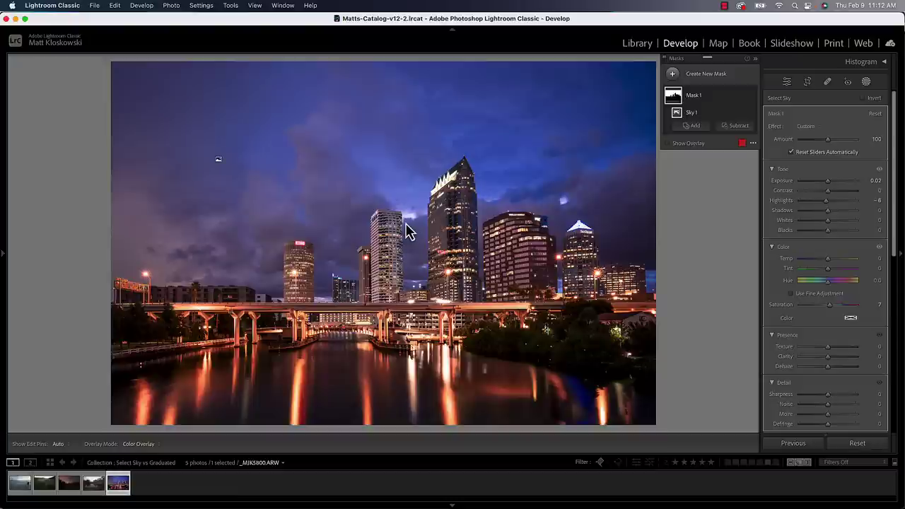
Add a Subtract brush to the sky mask with Size 4 and Feather 100.
{"action": "left_click", "coordinate": [739, 127]}
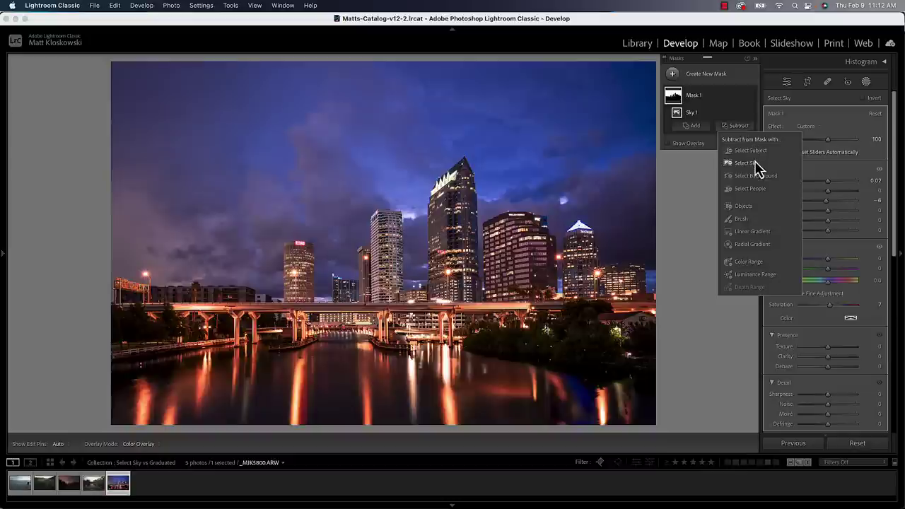
{"action": "left_click", "coordinate": [740, 219]}
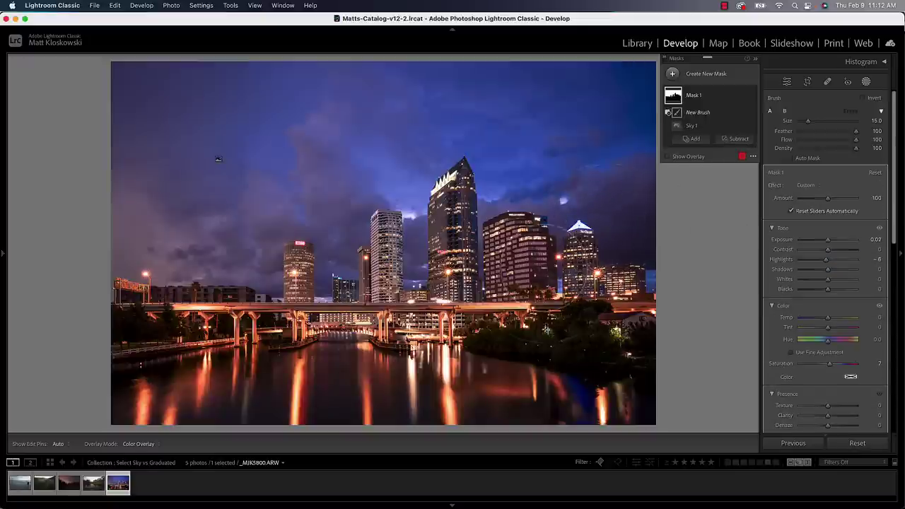
{"action": "scroll", "coordinate": [247, 276], "scroll_direction": "down", "scroll_amount": 6}
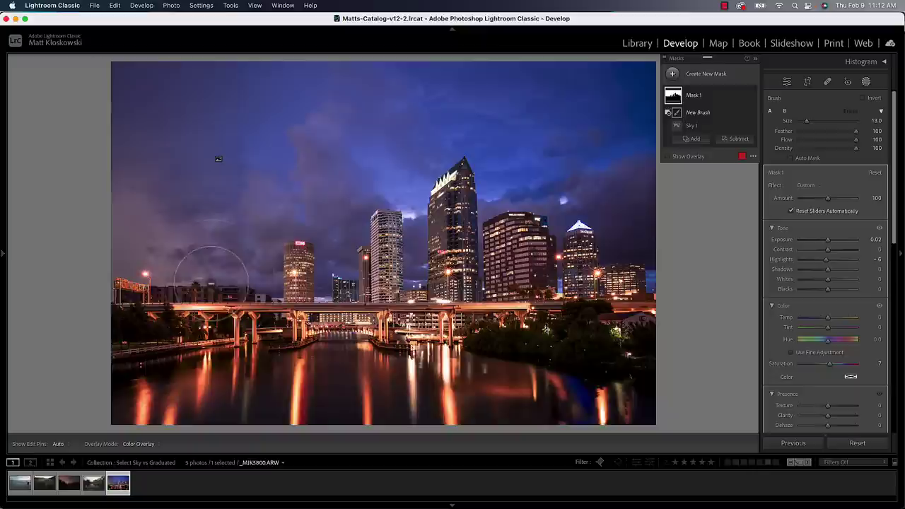
{"action": "scroll", "coordinate": [133, 282], "scroll_direction": "up", "scroll_amount": 1}
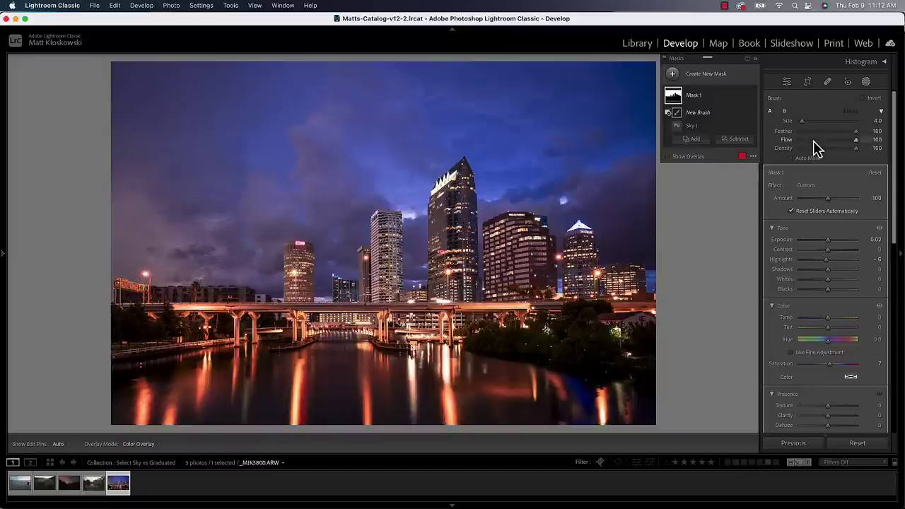
{"action": "left_click_drag", "start_coordinate": [840, 134], "coordinate": [870, 137]}
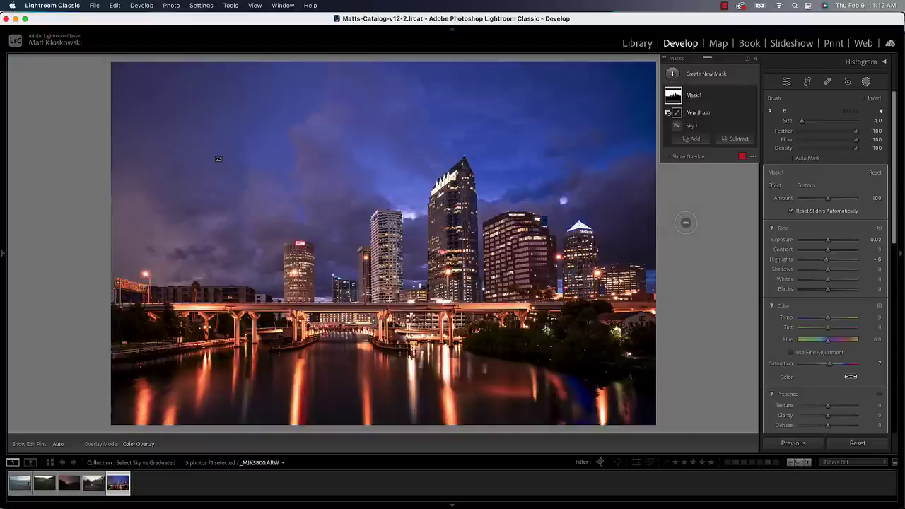
Open the lupine meadow photo, select its sky, and darken it to Exposure −2.12.
{"action": "left_click", "coordinate": [23, 487]}
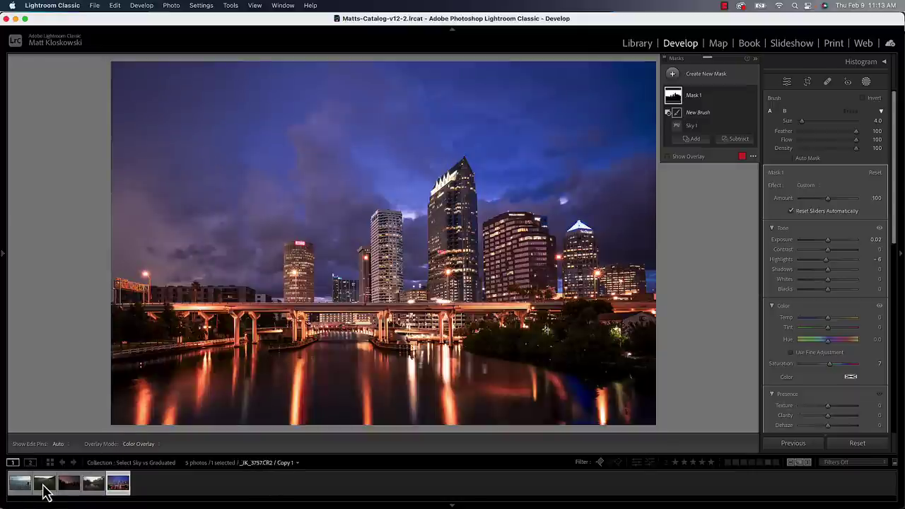
{"action": "left_click", "coordinate": [43, 486]}
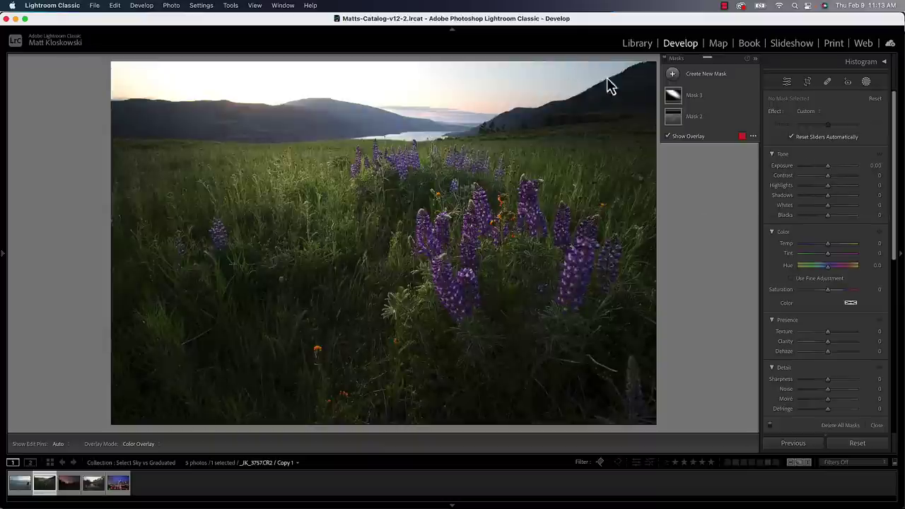
{"action": "left_click", "coordinate": [673, 77]}
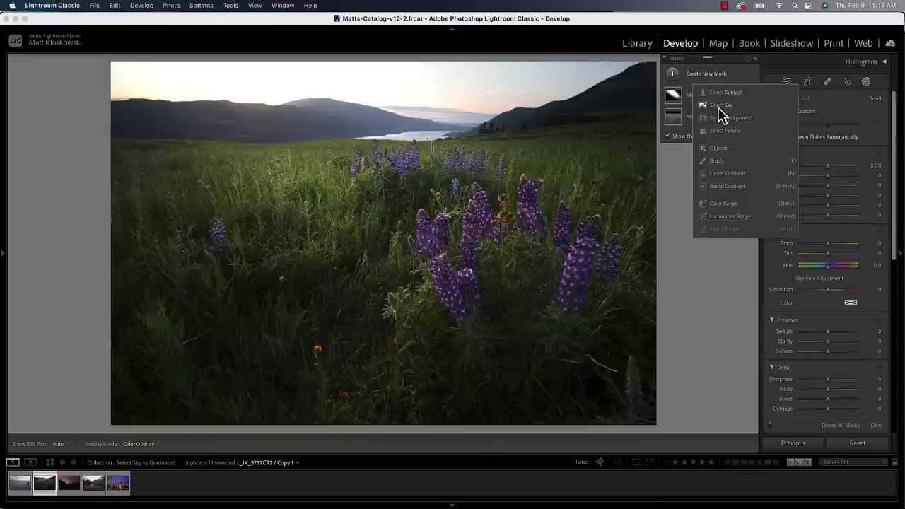
{"action": "left_click", "coordinate": [718, 105]}
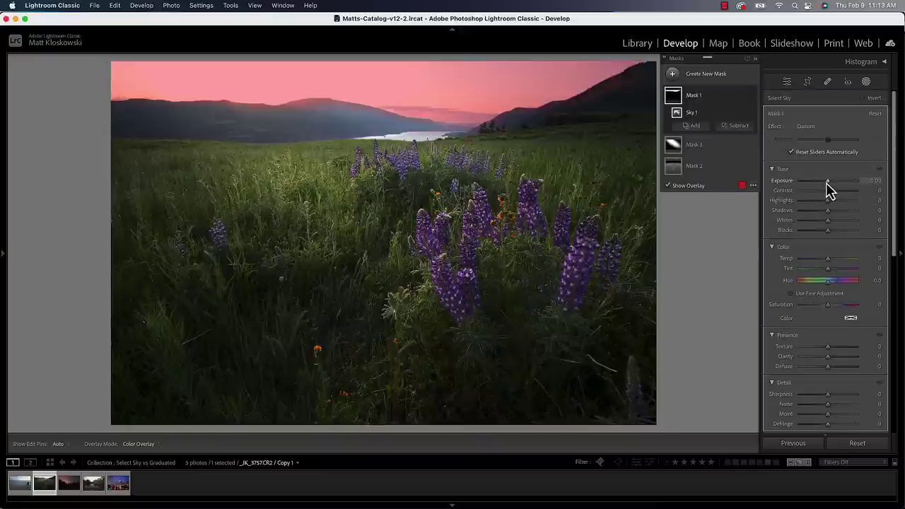
{"action": "left_click_drag", "start_coordinate": [828, 182], "coordinate": [804, 183]}
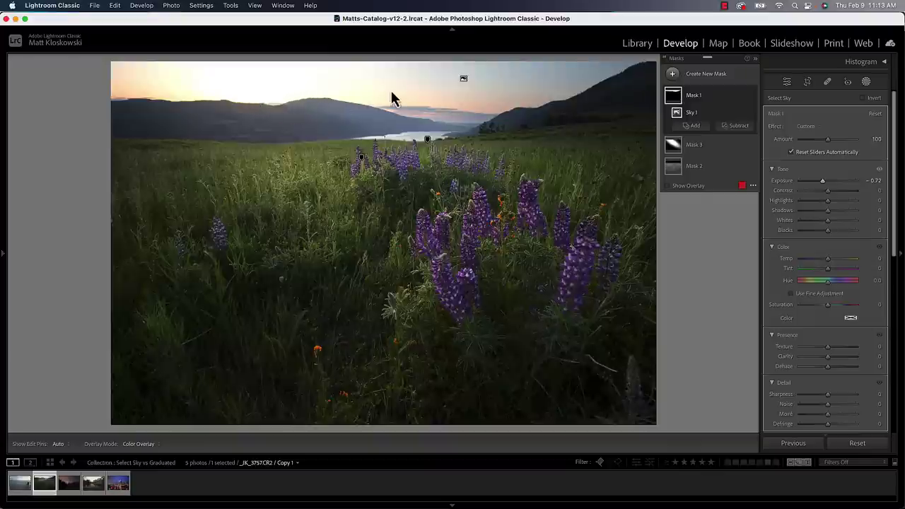
{"action": "mouse_move", "coordinate": [675, 105]}
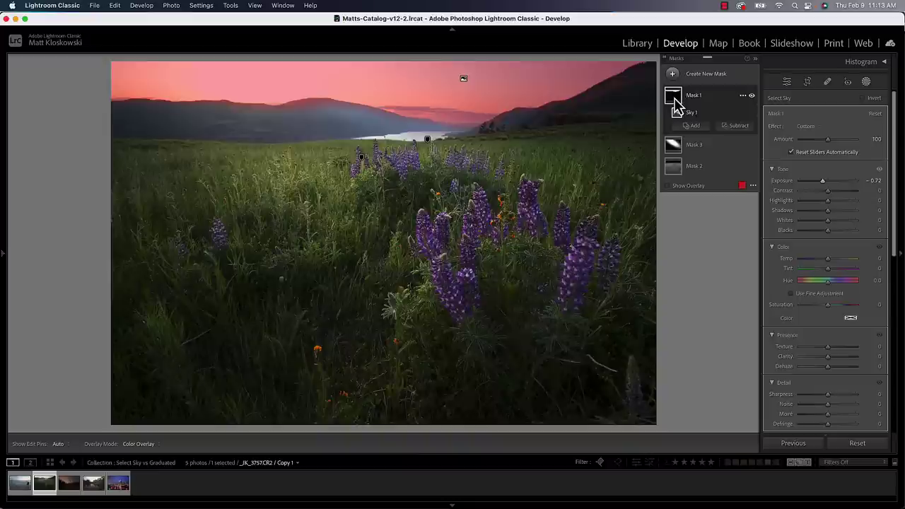
{"action": "left_click_drag", "start_coordinate": [823, 181], "coordinate": [812, 186]}
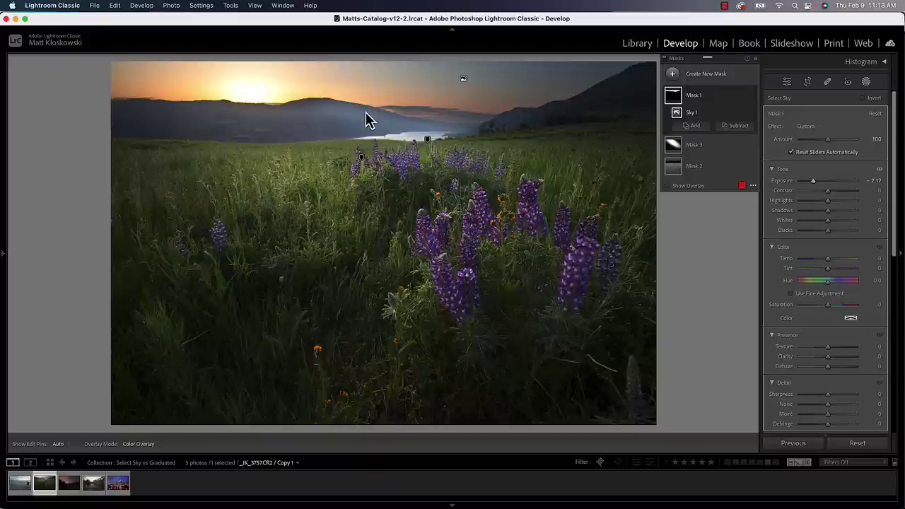
Delete the sky mask 'Mask 1' from the lupine photo.
{"action": "right_click", "coordinate": [744, 97]}
{"action": "left_click", "coordinate": [762, 176]}
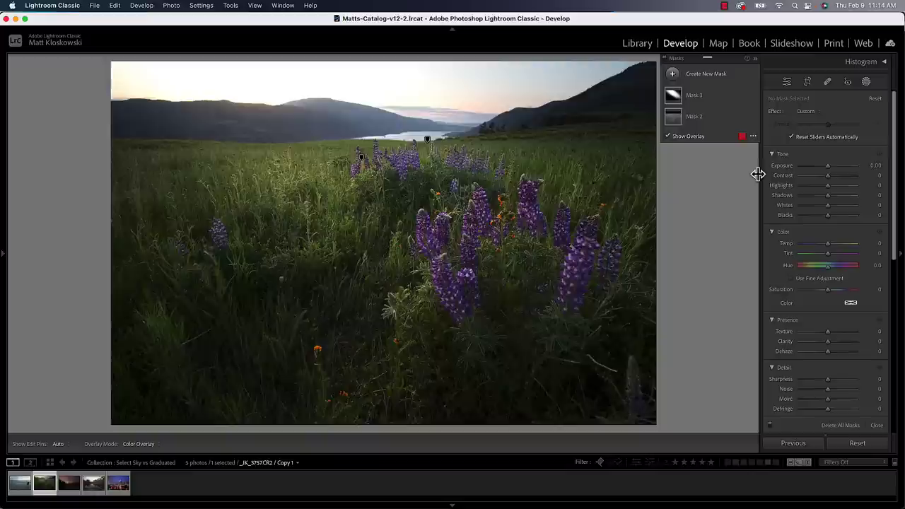
{"action": "left_click", "coordinate": [696, 75]}
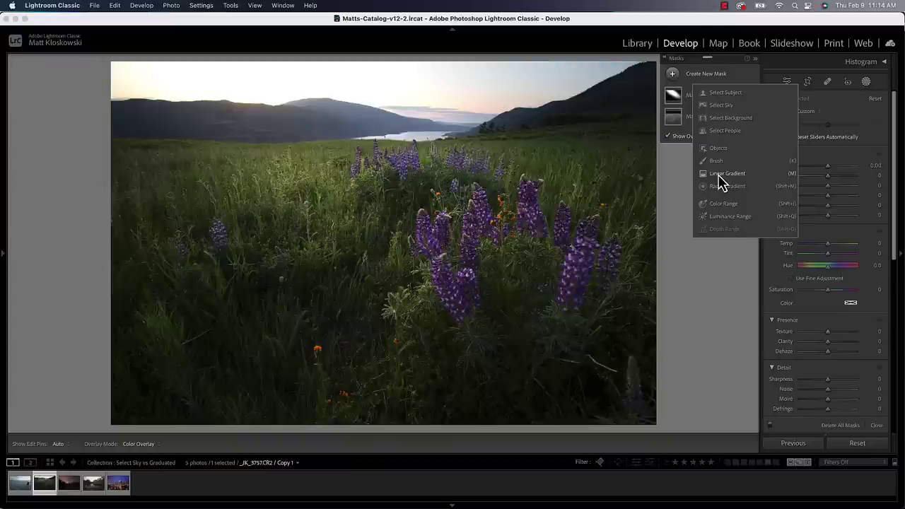
Drag a linear gradient down from the top of the lupine sky and set Exposure to −0.97.
{"action": "left_click", "coordinate": [720, 175]}
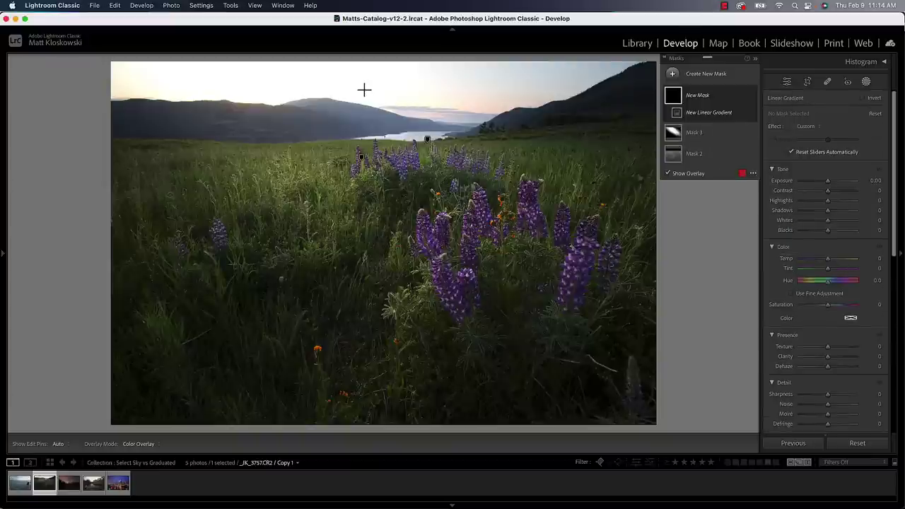
{"action": "mouse_move", "coordinate": [365, 89]}
{"action": "left_mouse_down"}
{"action": "mouse_move", "coordinate": [363, 143]}
{"action": "mouse_move", "coordinate": [372, 142]}
{"action": "mouse_move", "coordinate": [363, 134]}
{"action": "mouse_move", "coordinate": [364, 148]}
{"action": "mouse_move", "coordinate": [363, 83]}
{"action": "mouse_move", "coordinate": [362, 102]}
{"action": "left_mouse_up"}
{"action": "left_click_drag", "start_coordinate": [828, 181], "coordinate": [819, 181]}
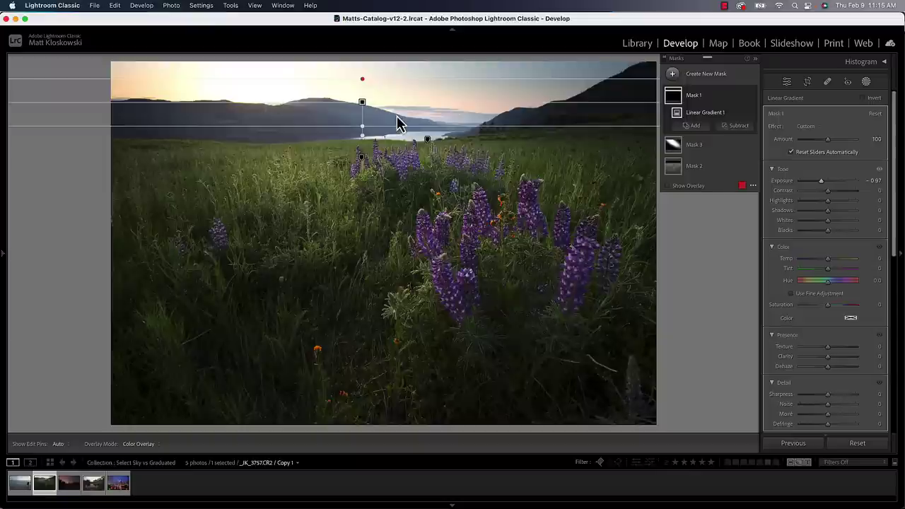
Open the seascape photo, try a darkened Select Sky mask, then undo it entirely.
{"action": "left_click", "coordinate": [18, 487]}
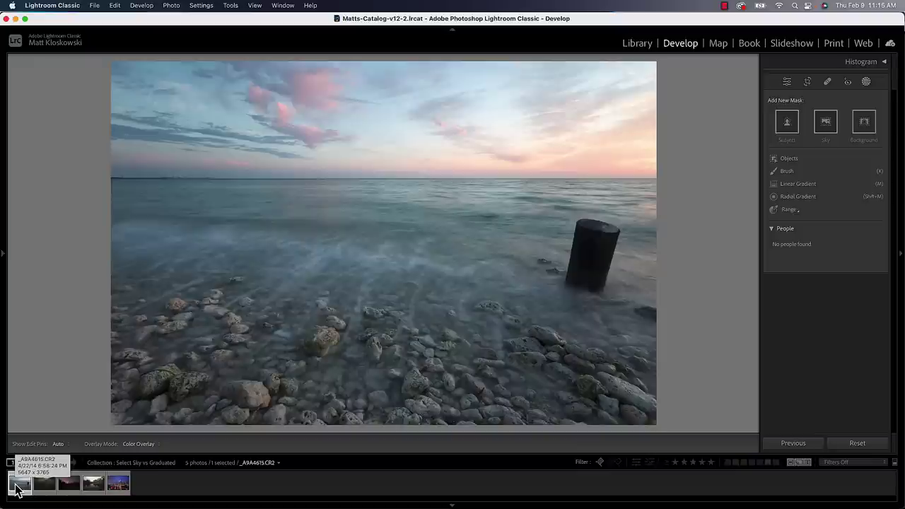
{"action": "left_click", "coordinate": [832, 130]}
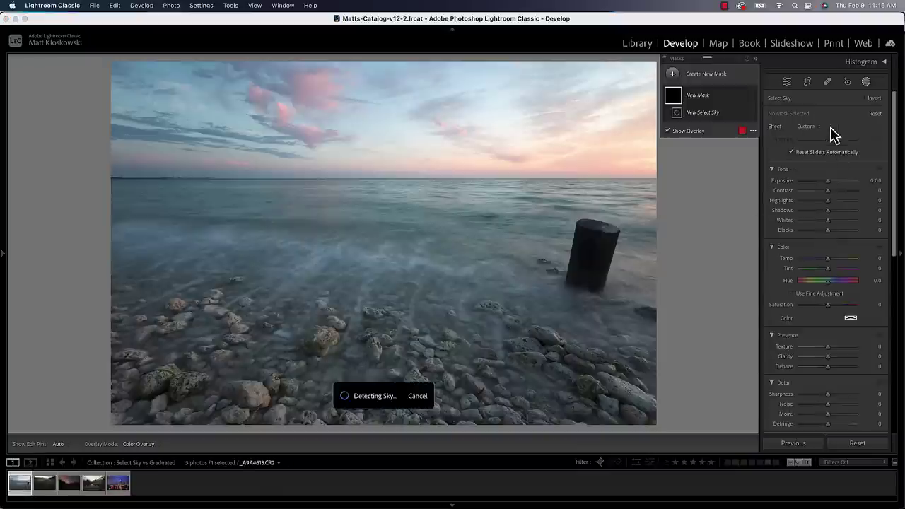
{"action": "left_click_drag", "start_coordinate": [828, 182], "coordinate": [822, 182]}
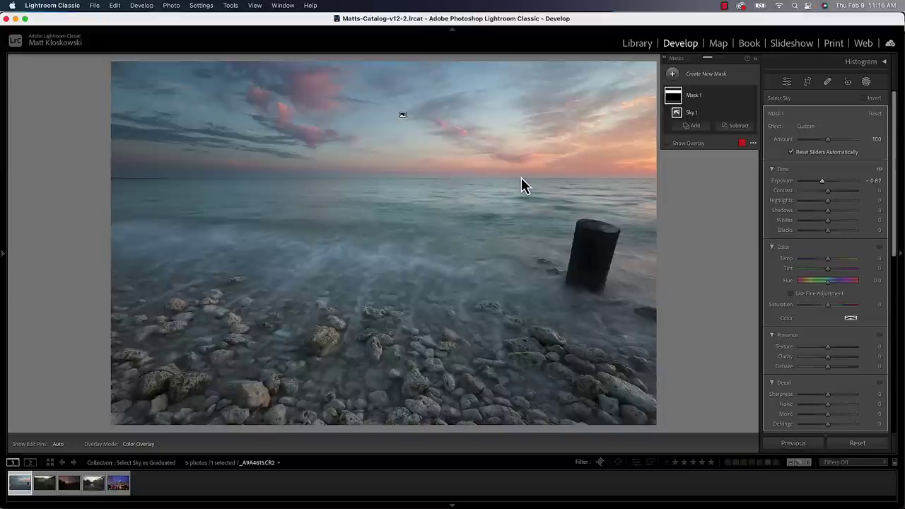
{"action": "key", "text": "super+z"}
{"action": "key", "text": "o"}
{"action": "key", "text": "super+z"}
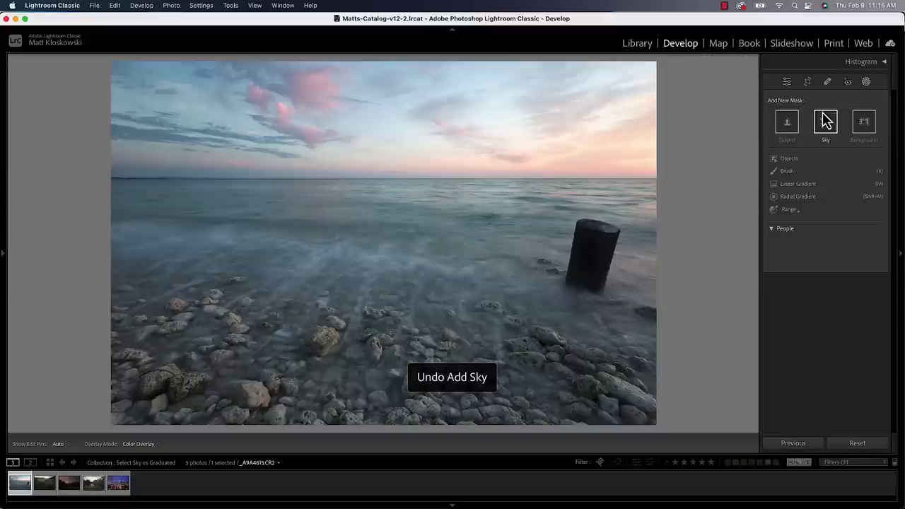
Drag a linear gradient down over the seascape sky and set Exposure to about −0.70.
{"action": "left_click", "coordinate": [793, 184]}
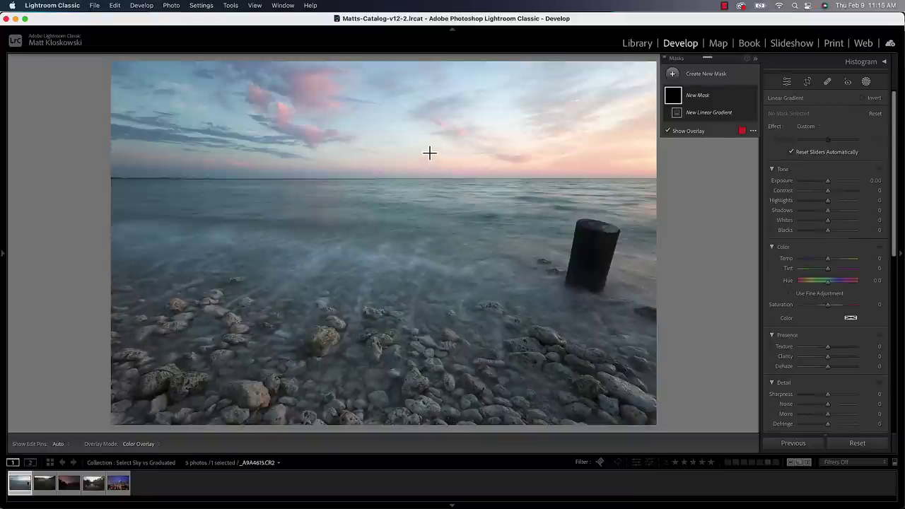
{"action": "left_click_drag", "start_coordinate": [430, 153], "coordinate": [429, 204]}
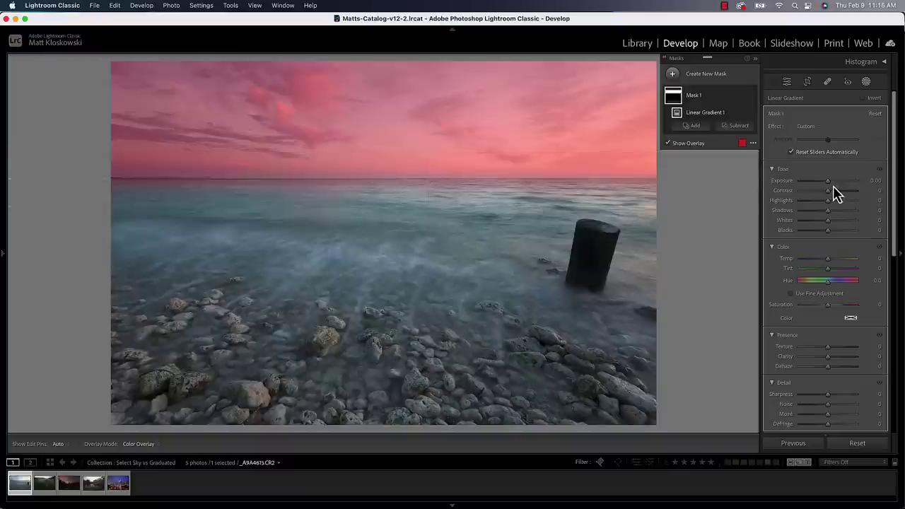
{"action": "left_click_drag", "start_coordinate": [829, 182], "coordinate": [824, 183]}
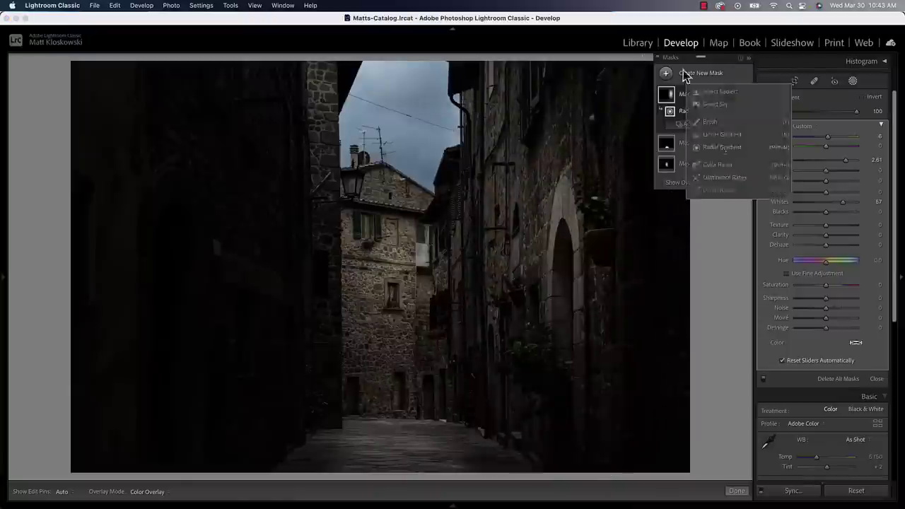
Add a new brush mask to the stone-alley photo.
{"action": "left_click", "coordinate": [728, 133]}
{"action": "left_click", "coordinate": [666, 73]}
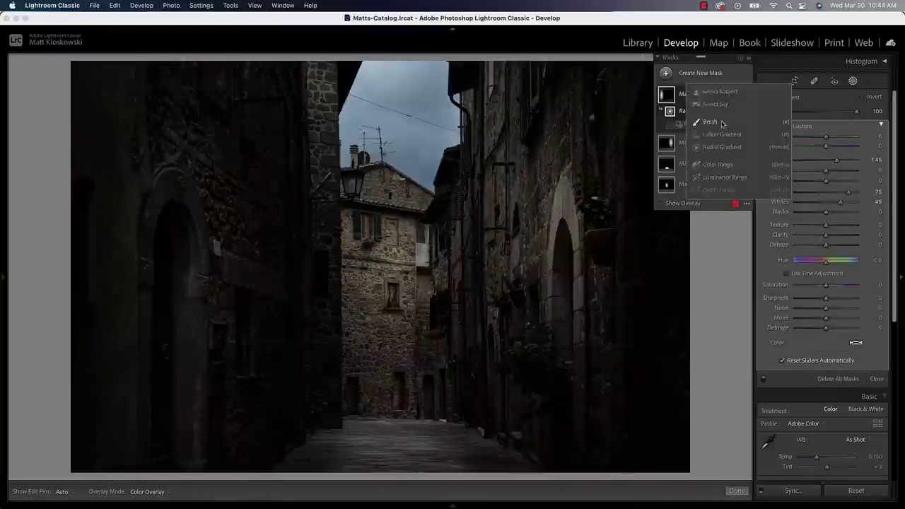
{"action": "left_click", "coordinate": [707, 175]}
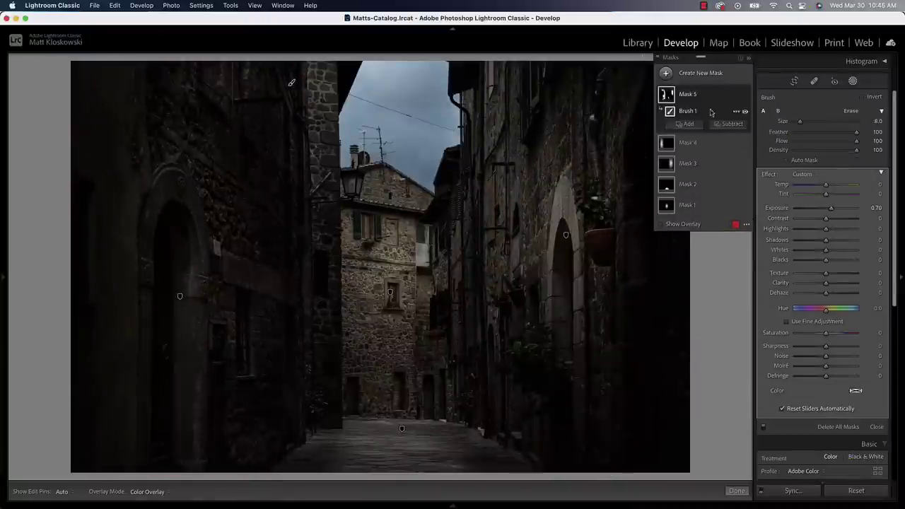
Select the radial gradient mask and duplicate it.
{"action": "left_click", "coordinate": [686, 143]}
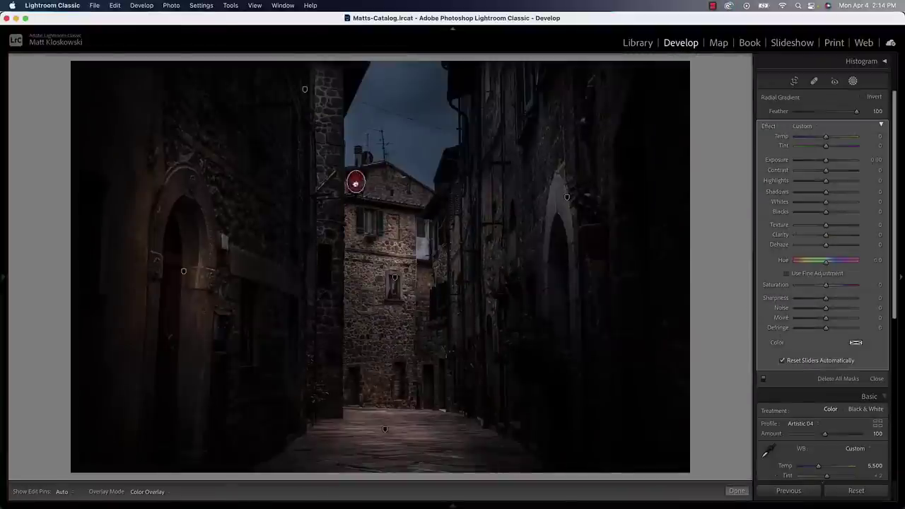
{"action": "right_click", "coordinate": [734, 94]}
{"action": "left_click", "coordinate": [771, 125]}
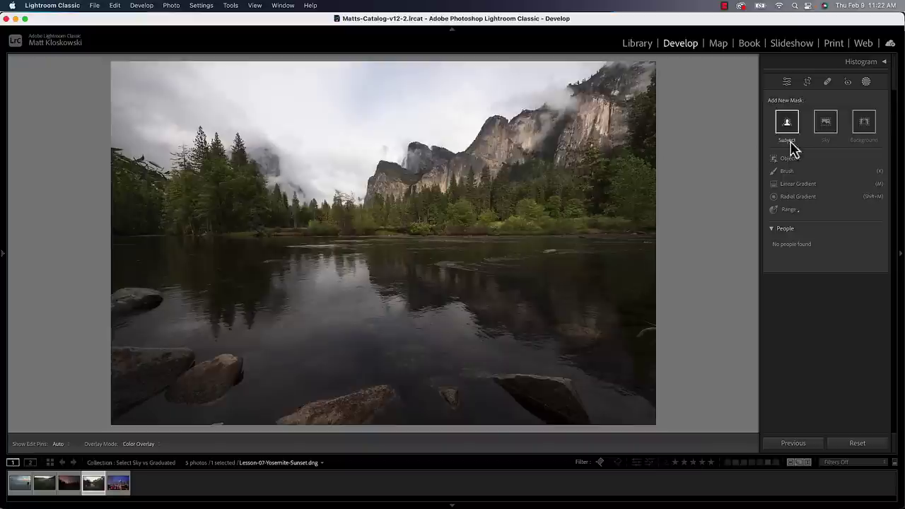
{"action": "left_click", "coordinate": [825, 125]}
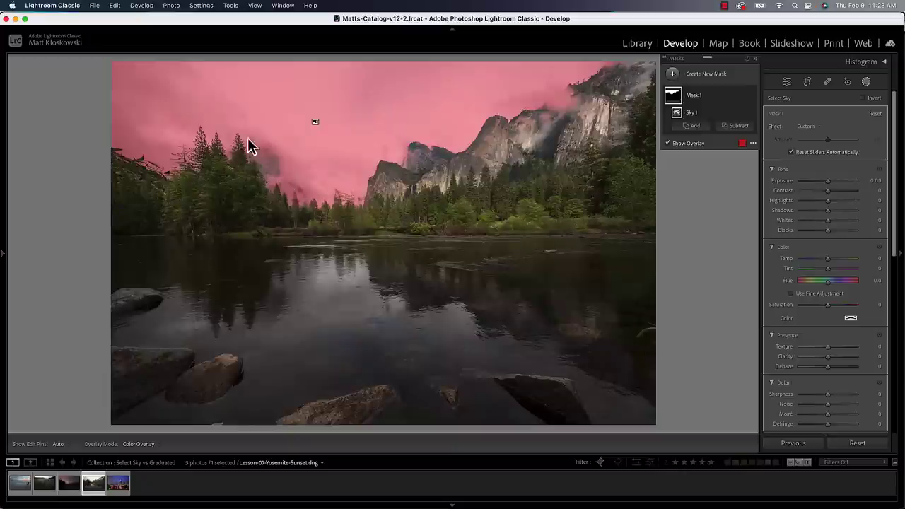
{"action": "key", "text": "super+z"}
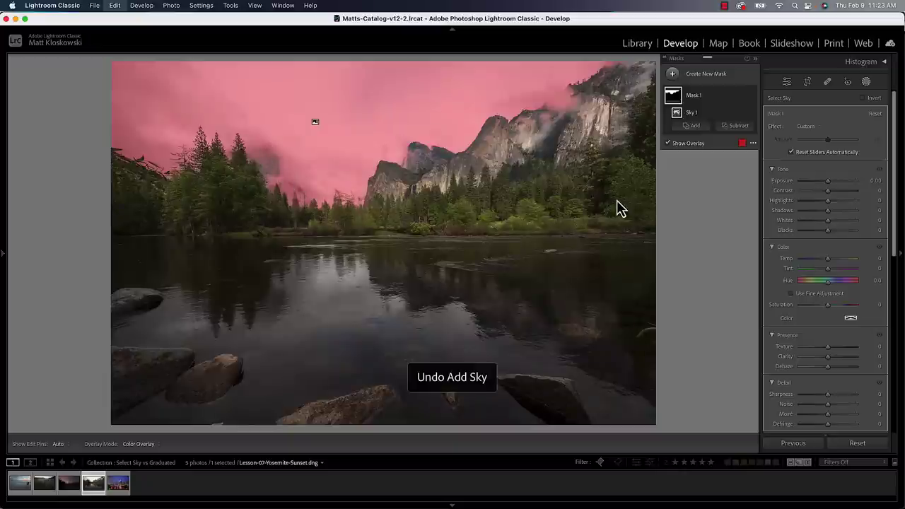
{"action": "left_click", "coordinate": [796, 185]}
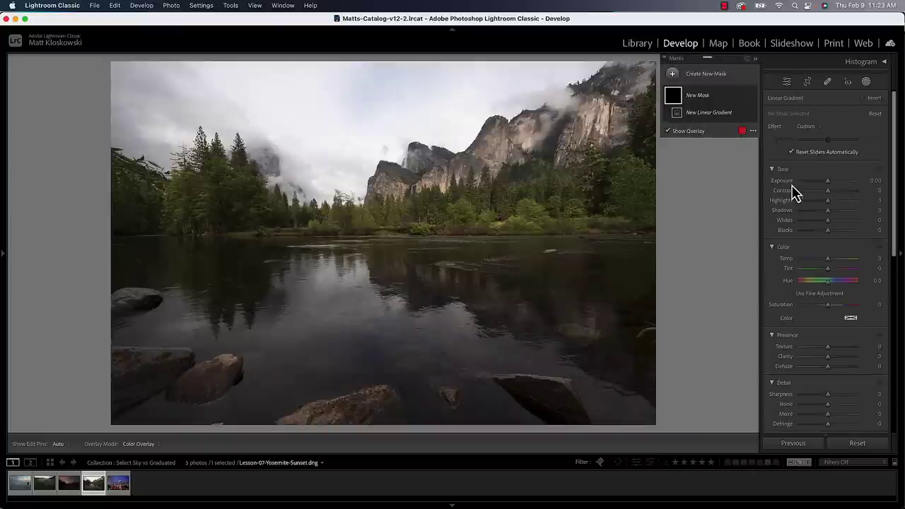
{"action": "left_click_drag", "start_coordinate": [390, 187], "coordinate": [390, 271]}
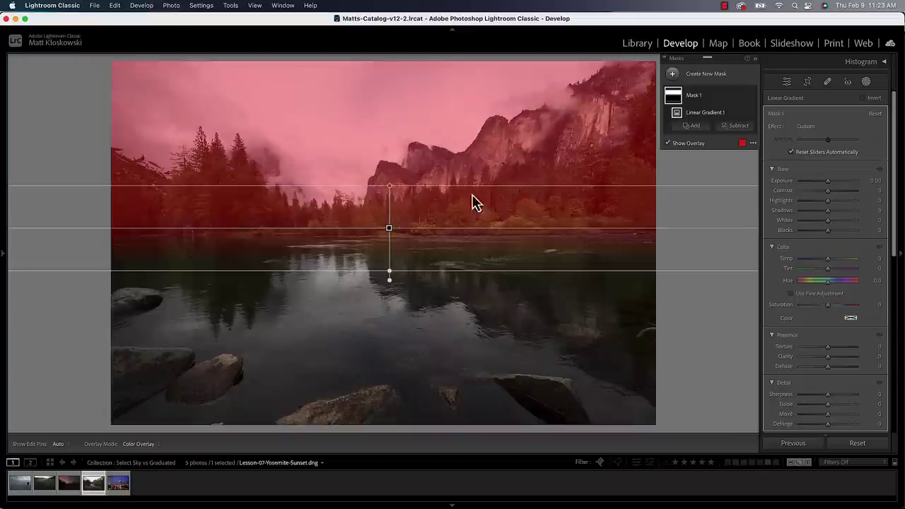
{"action": "key", "text": "super+z"}
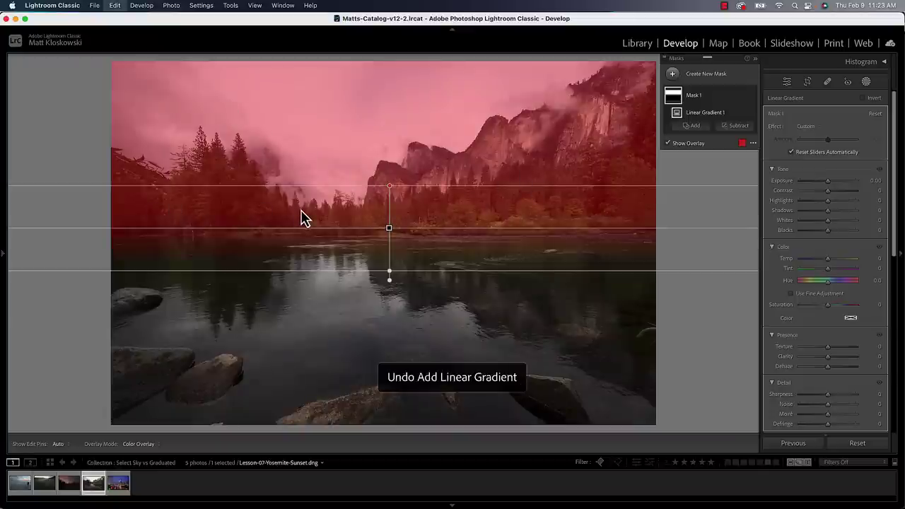
{"action": "left_click", "coordinate": [118, 488]}
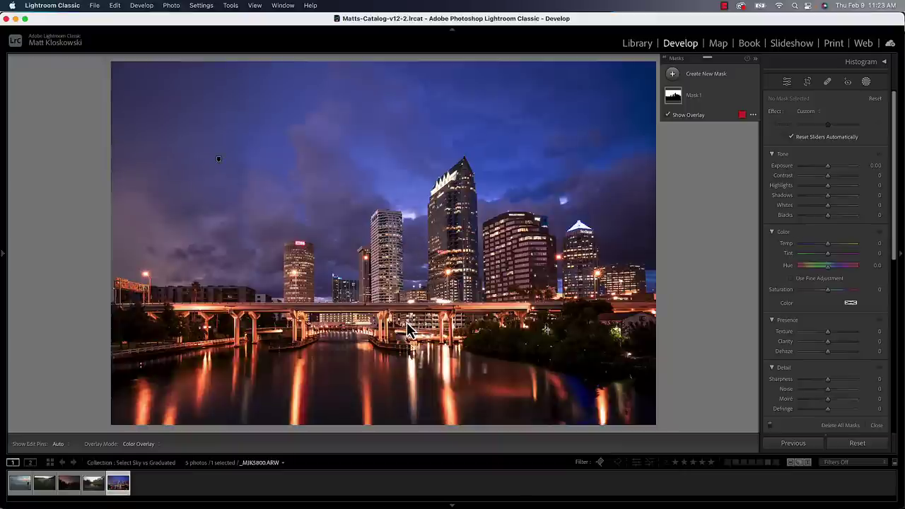
{"action": "left_click", "coordinate": [93, 485]}
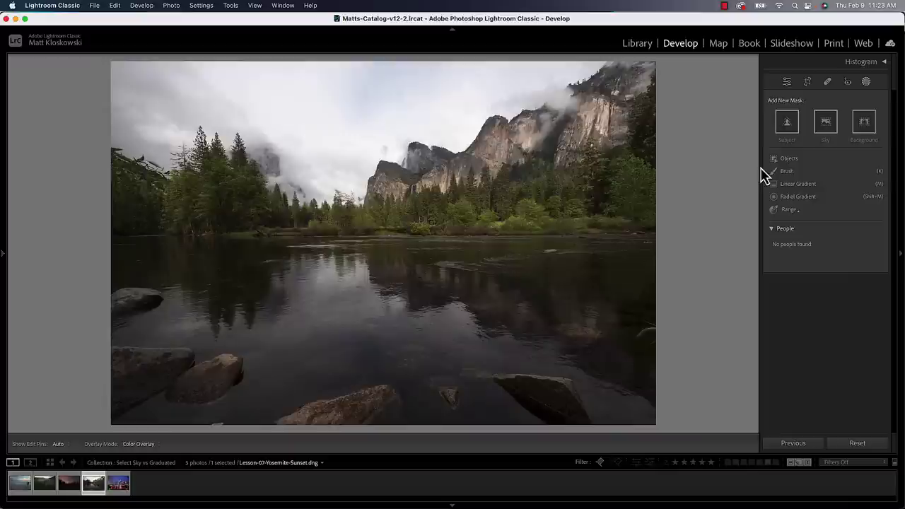
Create a Luminance Range mask sampled from the Yosemite sky, giving a 56/81–100/100 range.
{"action": "left_click", "coordinate": [789, 210]}
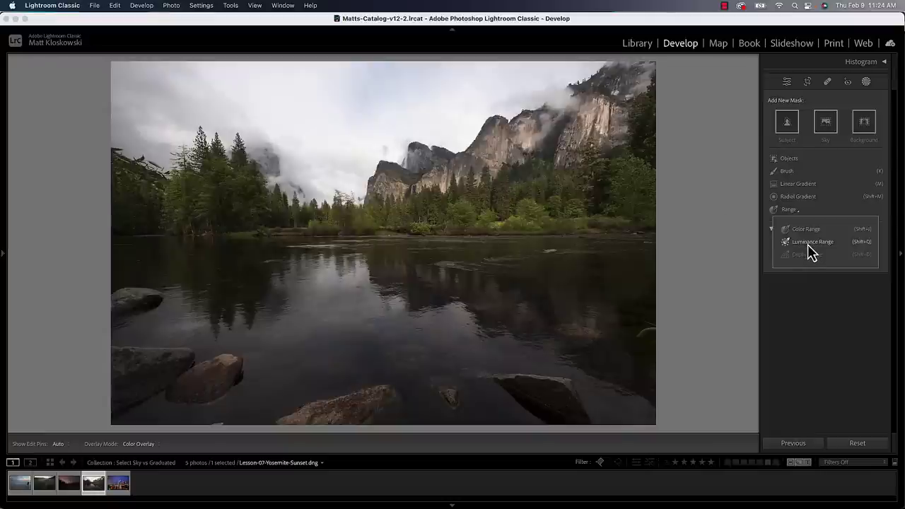
{"action": "left_click", "coordinate": [799, 242]}
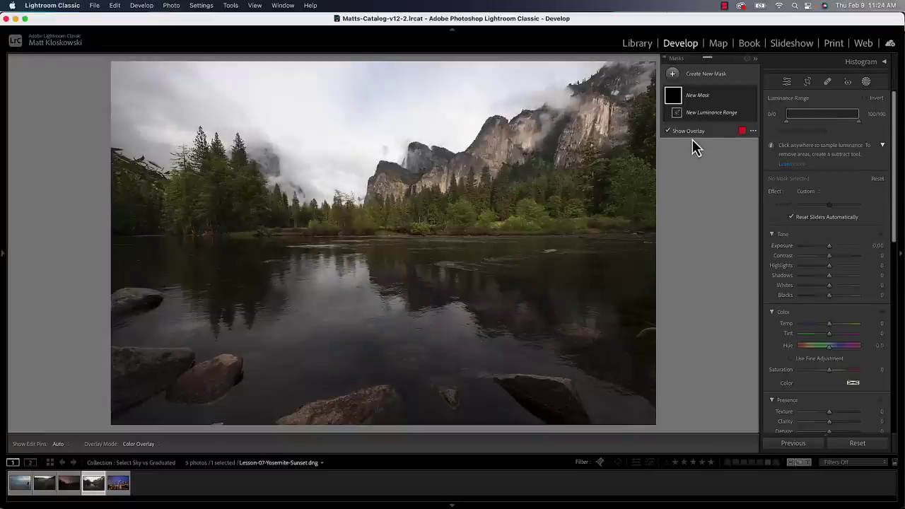
{"action": "left_click_drag", "start_coordinate": [142, 81], "coordinate": [527, 105]}
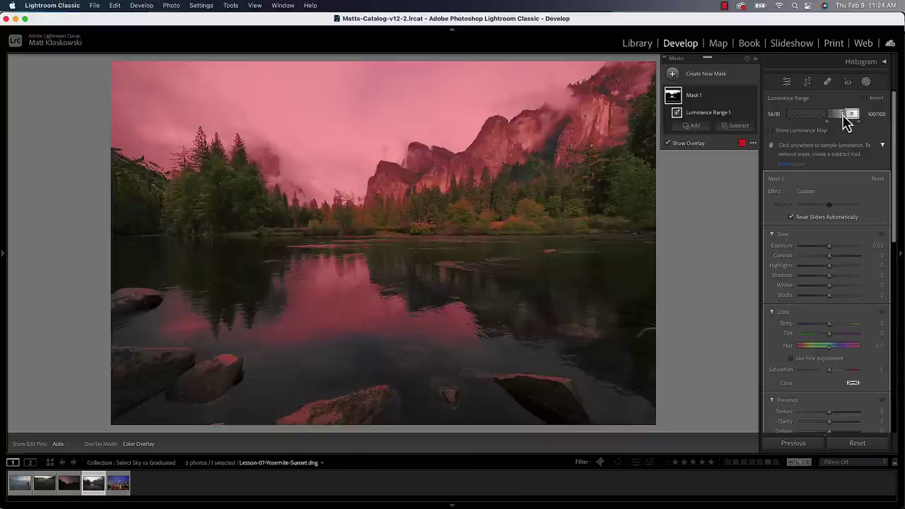
Tighten the luminance range to 66/92–100/100 to focus on the bright sky.
{"action": "mouse_move", "coordinate": [842, 115]}
{"action": "left_mouse_down"}
{"action": "mouse_move", "coordinate": [865, 115]}
{"action": "mouse_move", "coordinate": [853, 120]}
{"action": "left_mouse_up"}
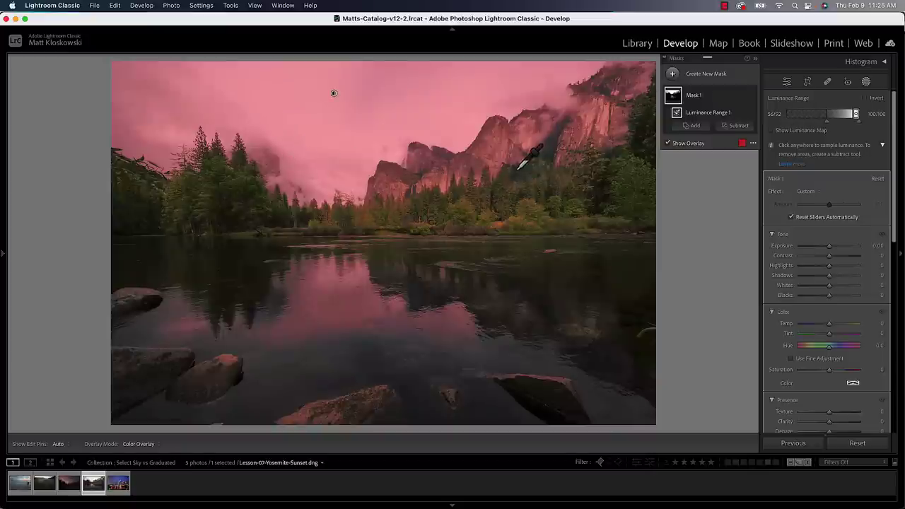
{"action": "left_click_drag", "start_coordinate": [828, 122], "coordinate": [837, 122]}
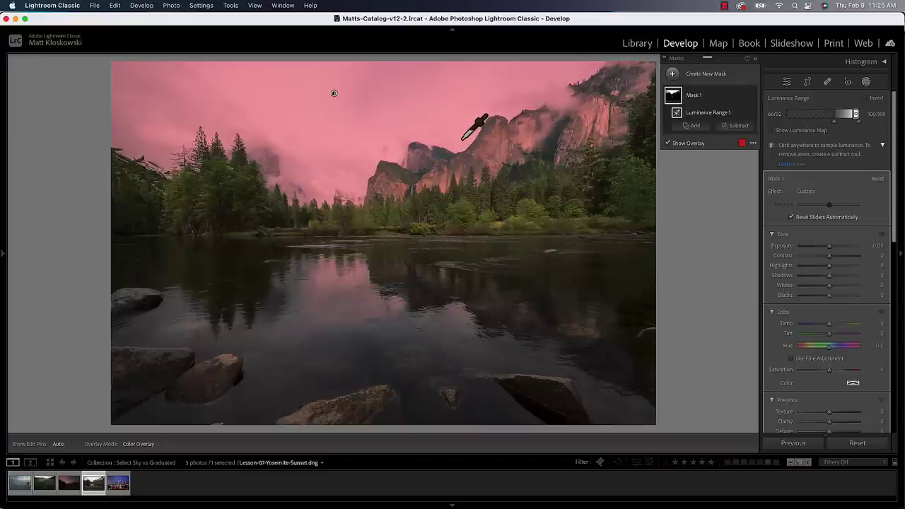
Intersect Mask 1 with Select Sky to confine Luminance Range 1 to the Yosemite sky.
{"action": "left_click", "coordinate": [743, 96]}
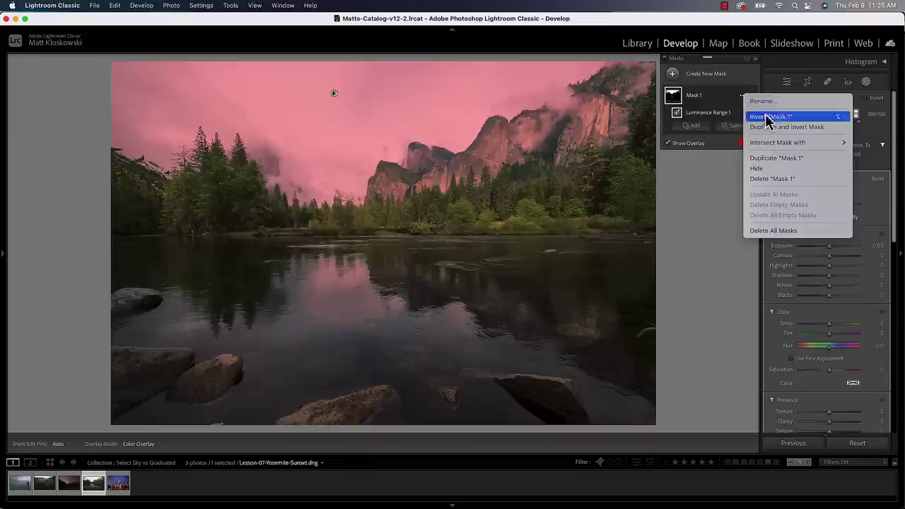
{"action": "mouse_move", "coordinate": [773, 146]}
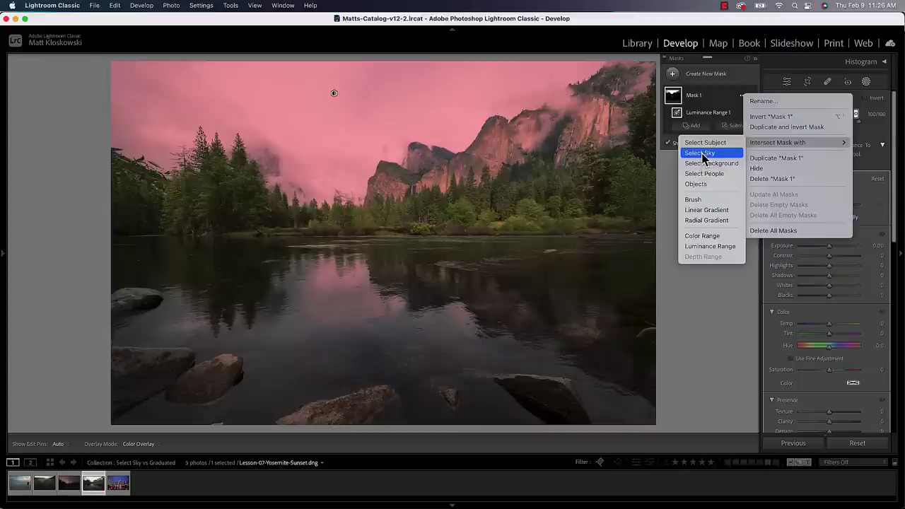
{"action": "left_click", "coordinate": [703, 153]}
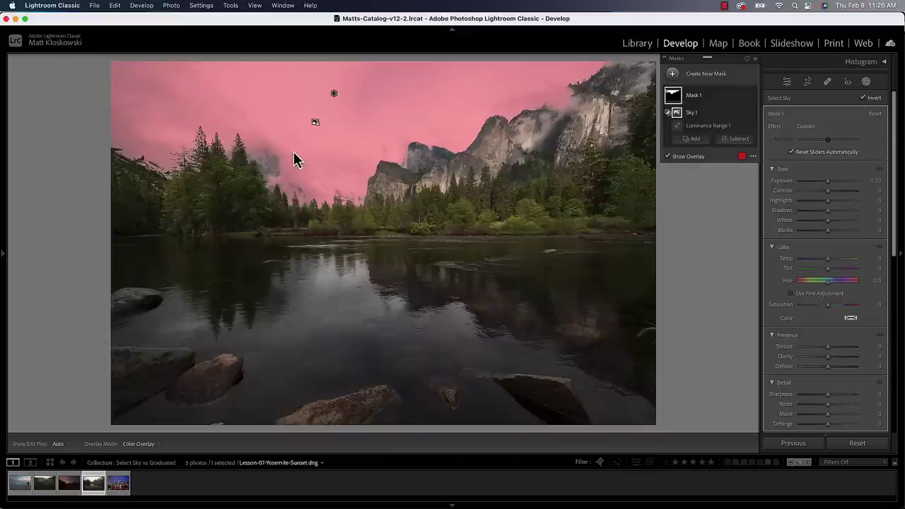
{"action": "key", "text": "super+z"}
{"action": "left_click", "coordinate": [744, 98]}
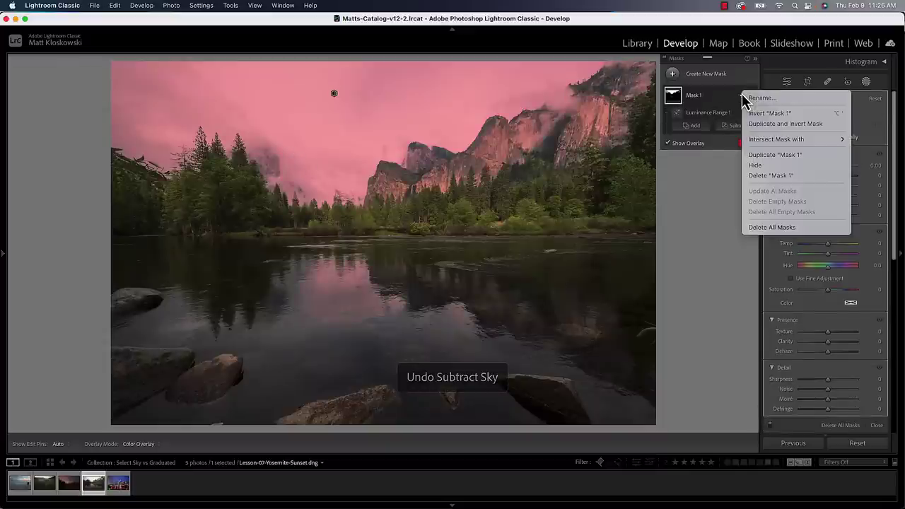
{"action": "left_click", "coordinate": [730, 119]}
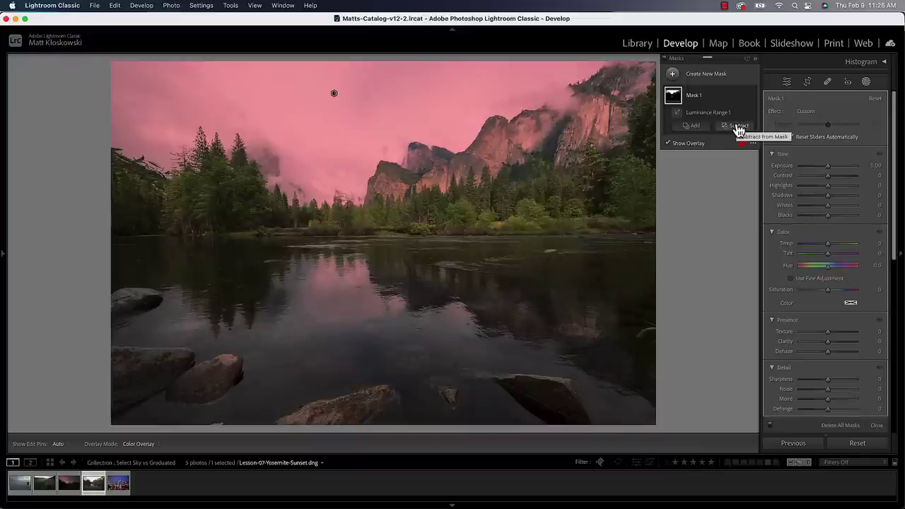
{"action": "left_click", "coordinate": [737, 128]}
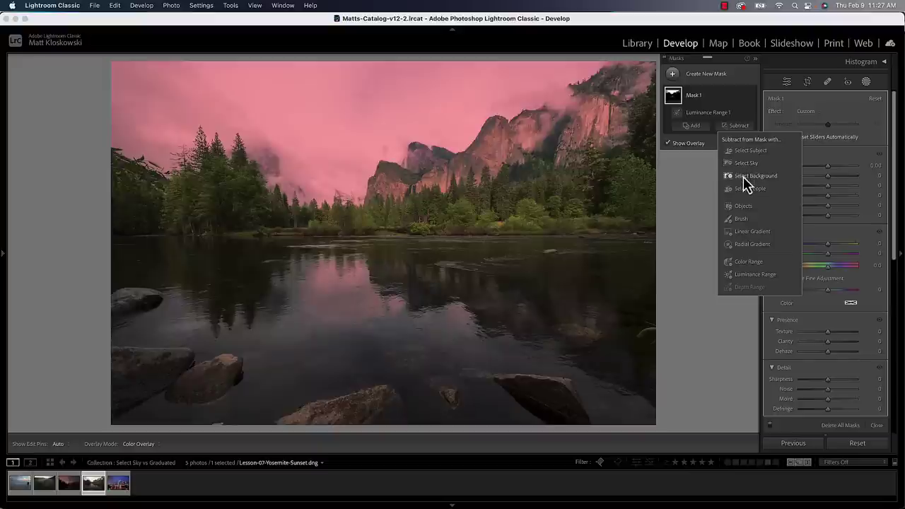
{"action": "left_click", "coordinate": [699, 181]}
{"action": "left_click", "coordinate": [742, 96]}
{"action": "mouse_move", "coordinate": [768, 154]}
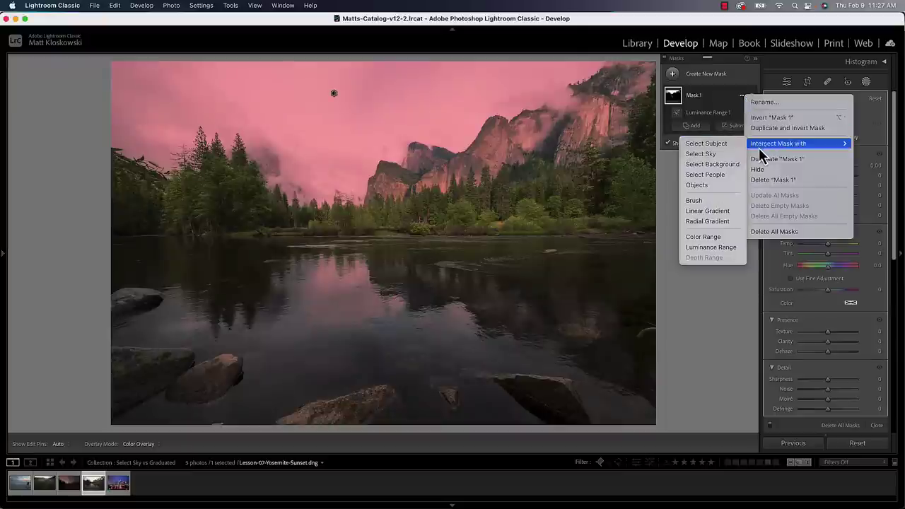
{"action": "left_click", "coordinate": [704, 155]}
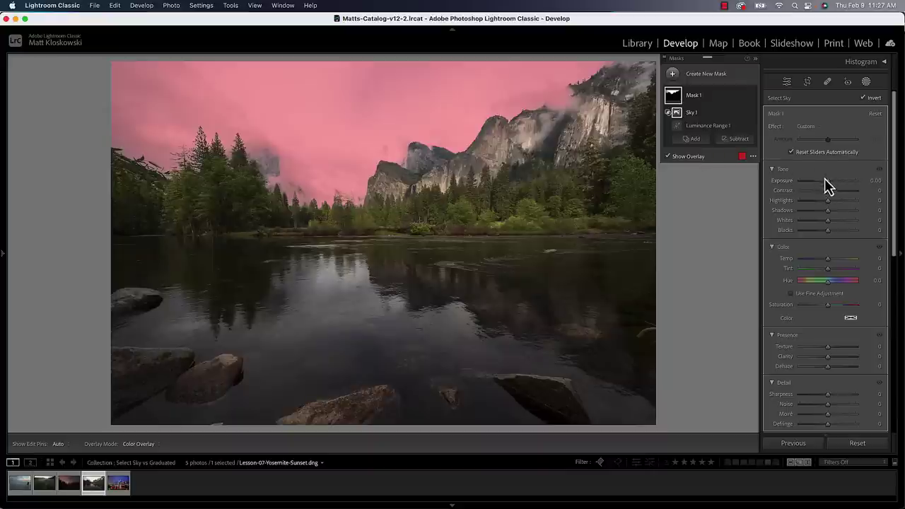
Give the Yosemite sky mask Exposure -0.79, Highlights -7 and Saturation 54.
{"action": "left_click_drag", "start_coordinate": [825, 179], "coordinate": [819, 203]}
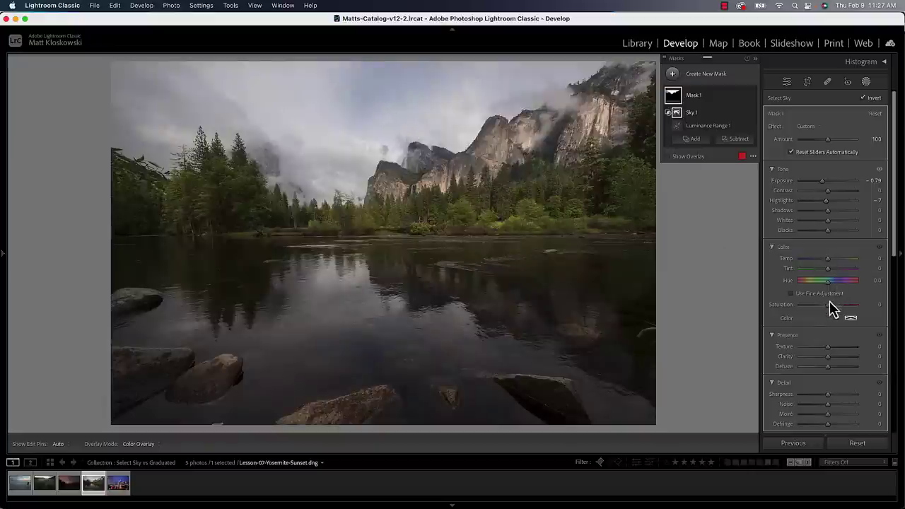
{"action": "left_click_drag", "start_coordinate": [828, 304], "coordinate": [846, 306]}
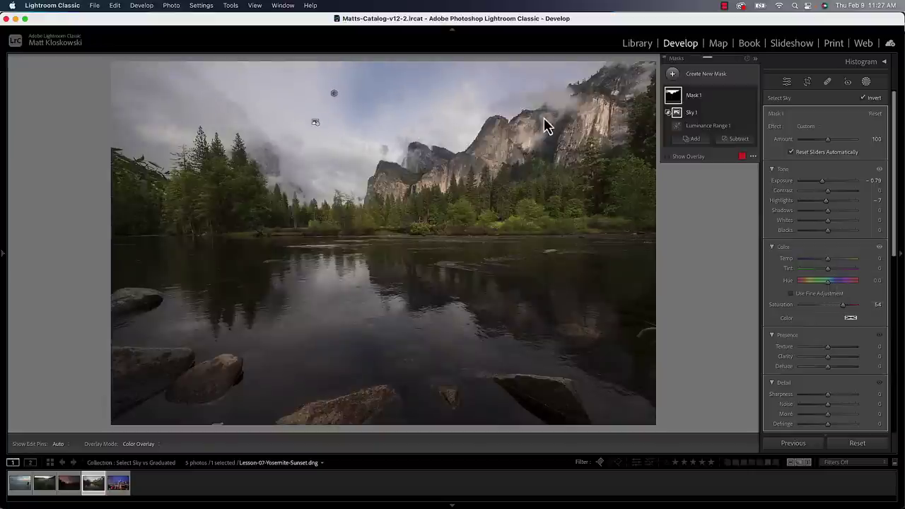